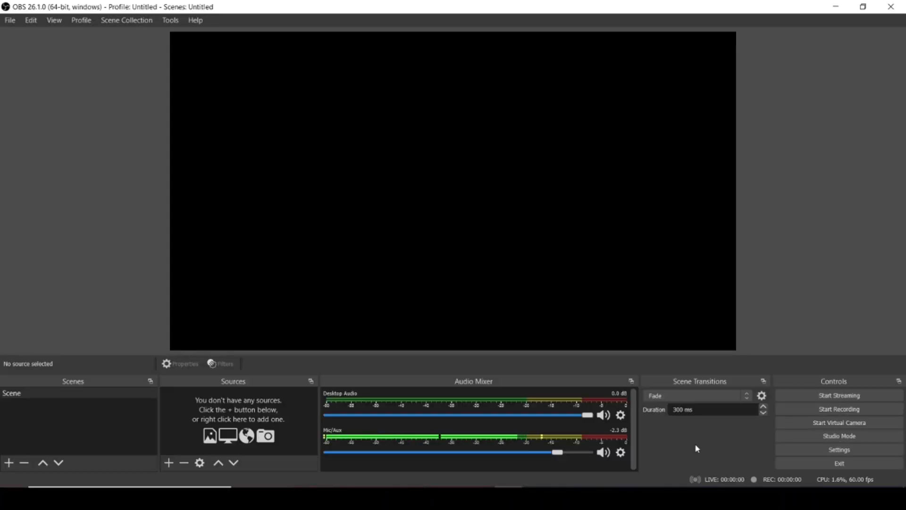
- Add a Display Capture source for Display 1 to the scene with cursor capture enabled
click(169, 463)
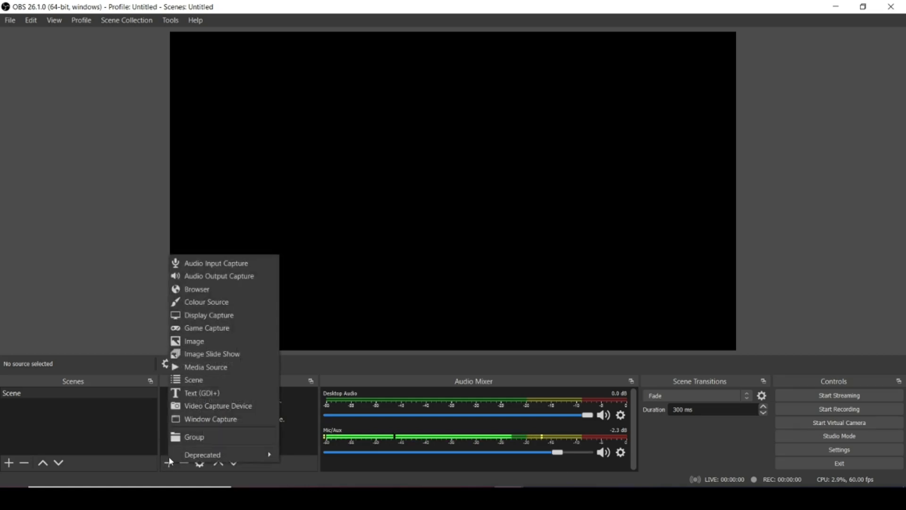
click(203, 315)
click(489, 330)
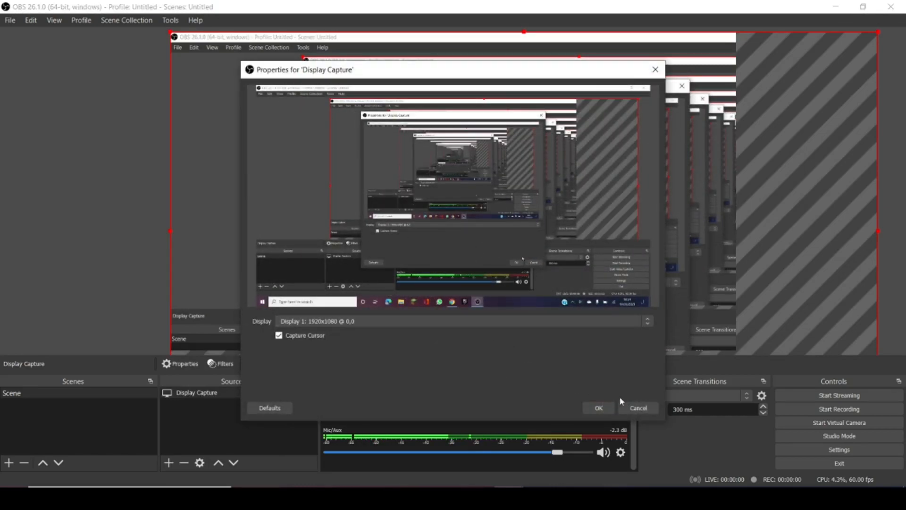
click(604, 407)
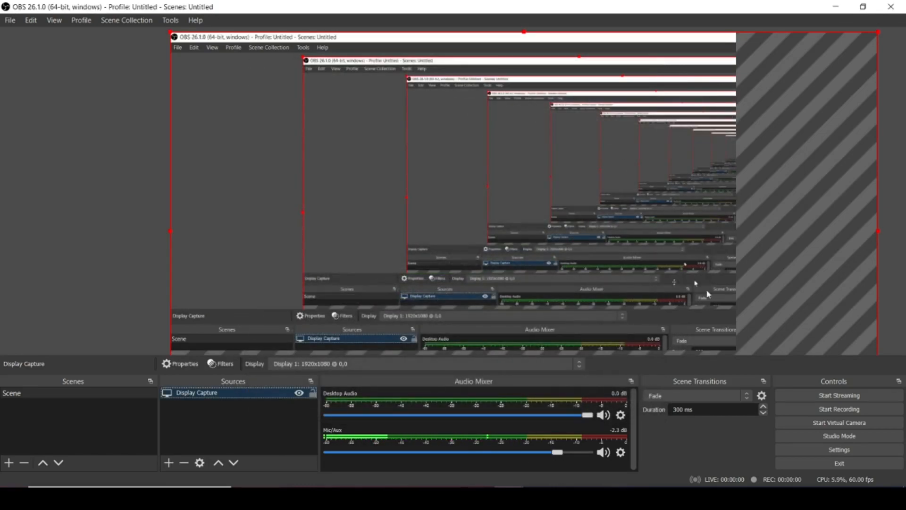
- Scale the display capture down to the canvas width and move it up into the preview canvas
drag(878, 32, 737, 134)
drag(562, 254, 561, 185)
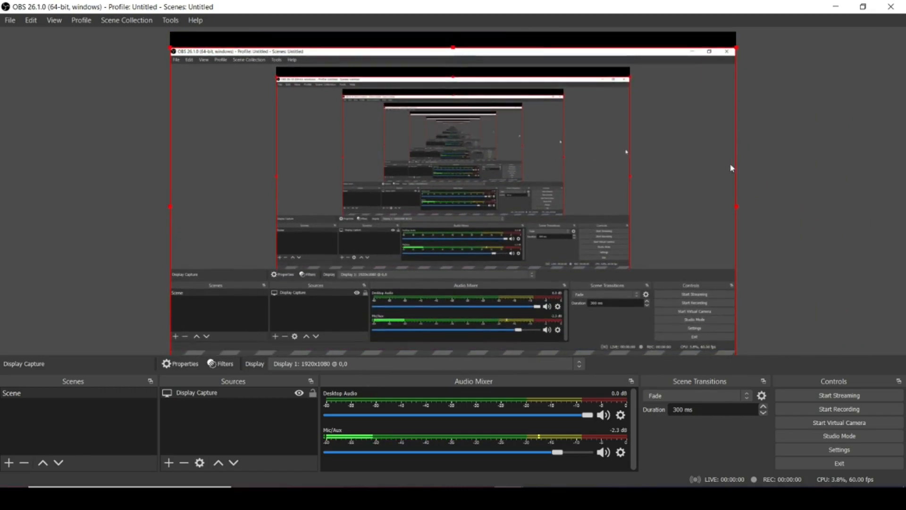
click(791, 176)
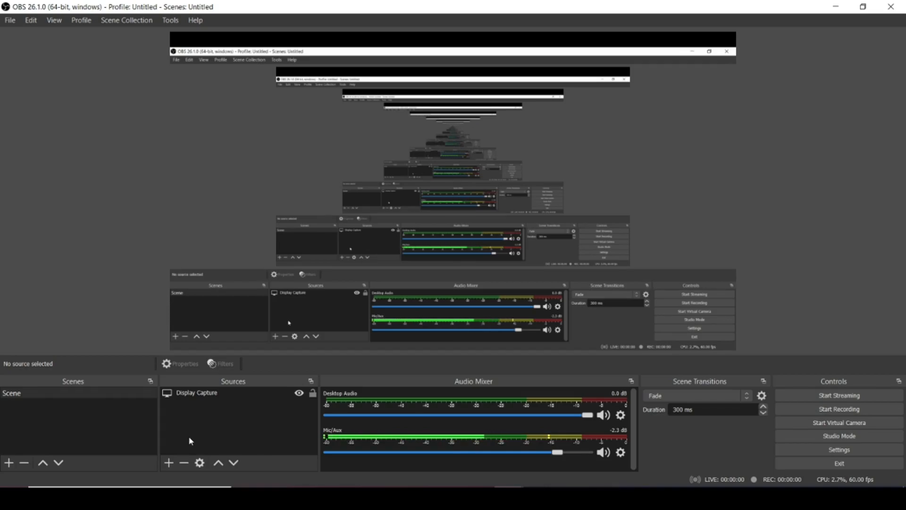
- Add a Window Capture source that captures the Chrome window "Untitled presentation - Google Slides"
click(169, 462)
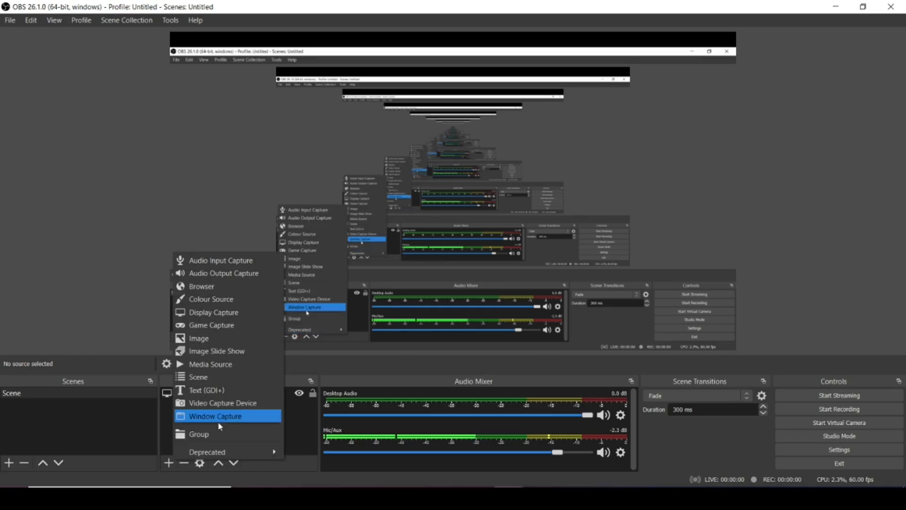
click(190, 418)
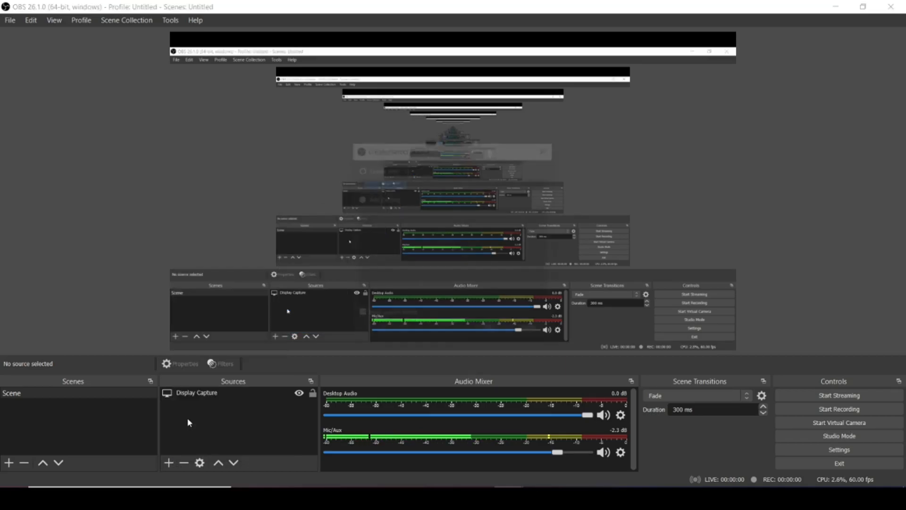
click(490, 329)
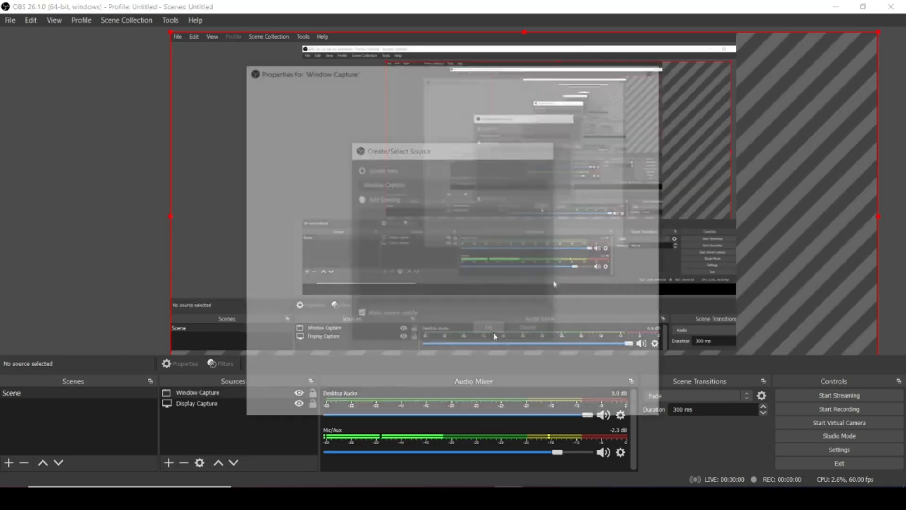
click(483, 324)
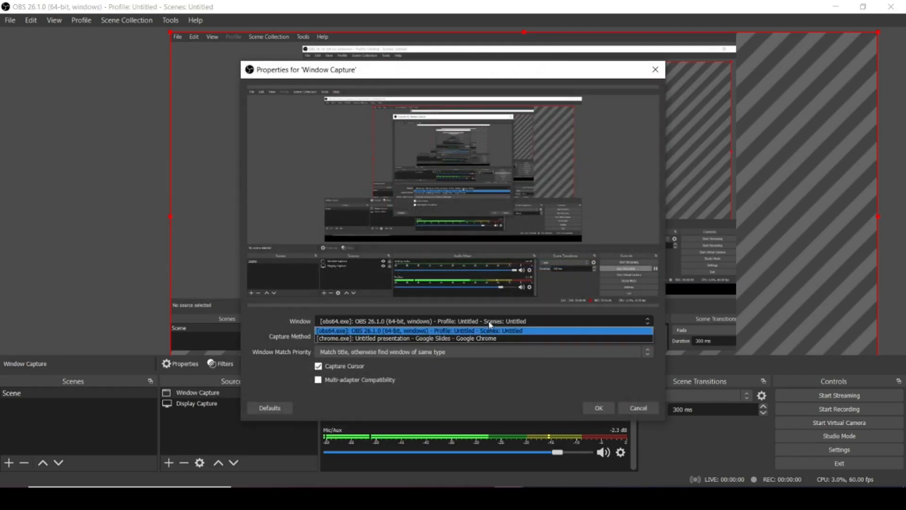
click(533, 344)
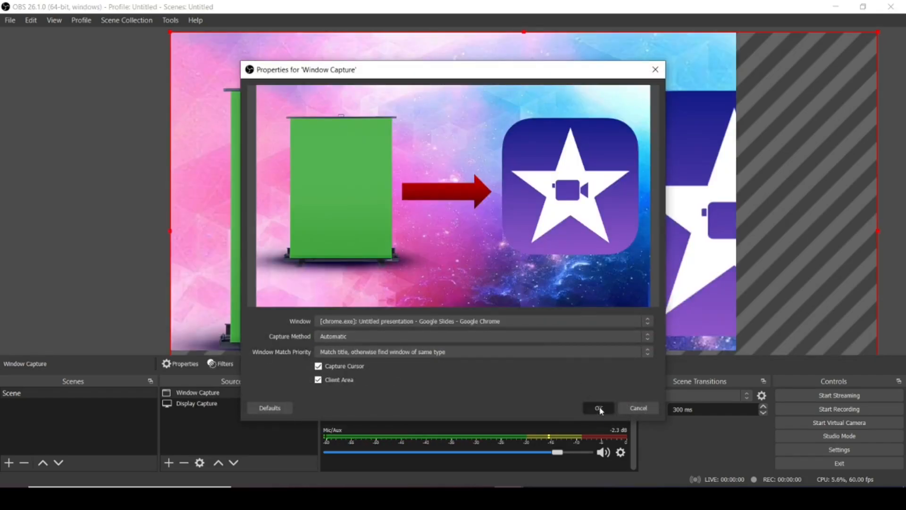
click(598, 407)
- Scale and position the window capture to fill the canvas, then hide and reshow it to check the display capture beneath
drag(878, 33, 721, 114)
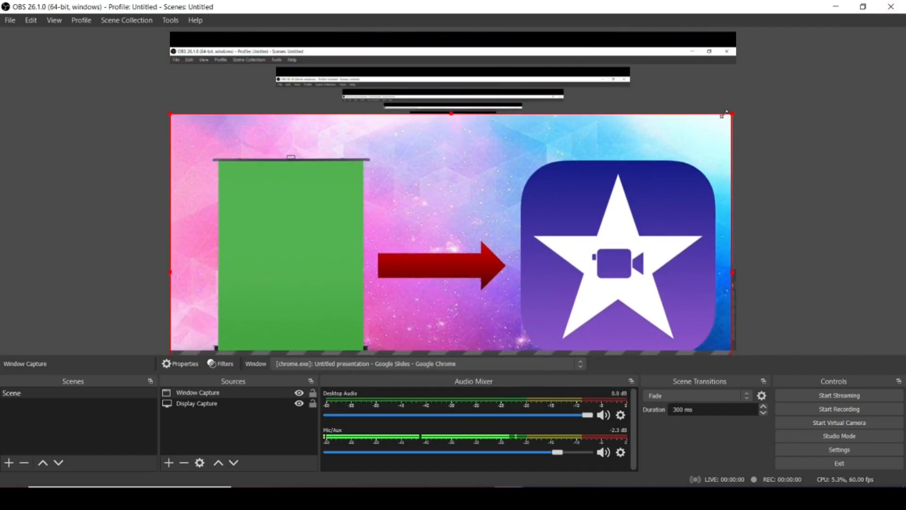
drag(642, 212, 639, 137)
click(806, 172)
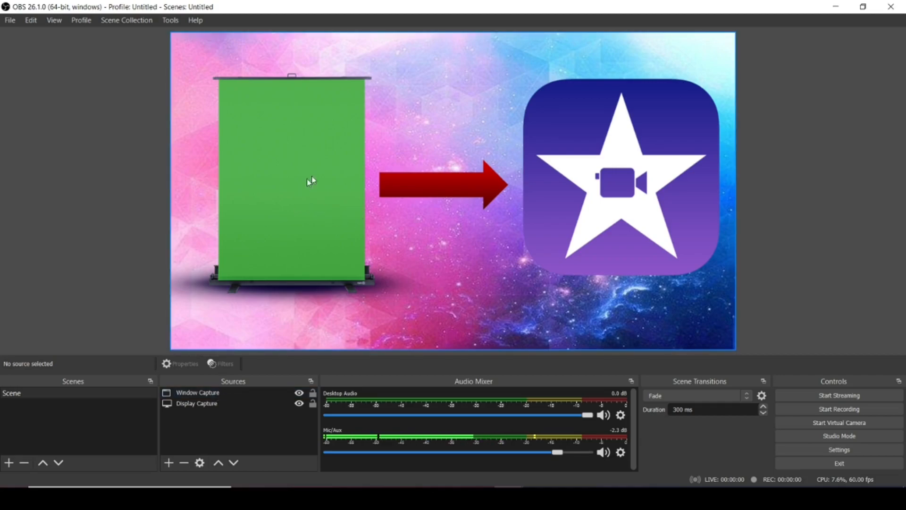
click(300, 393)
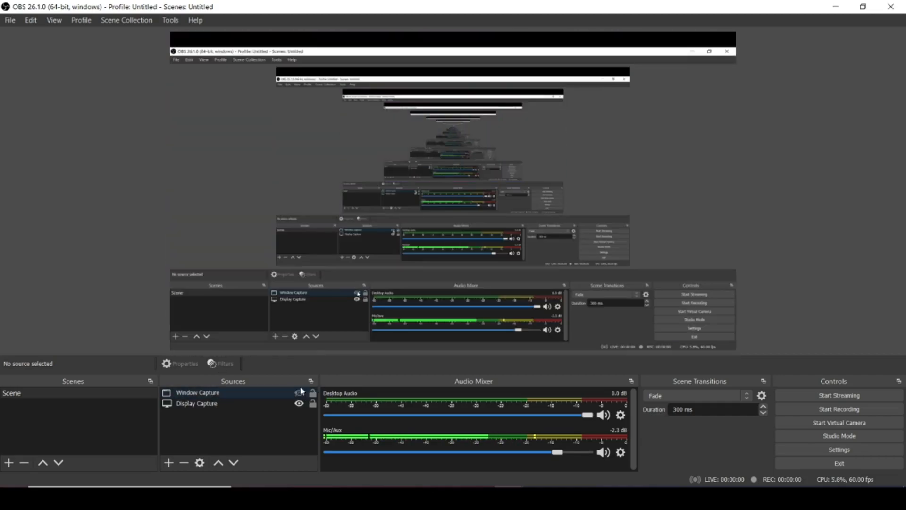
click(300, 394)
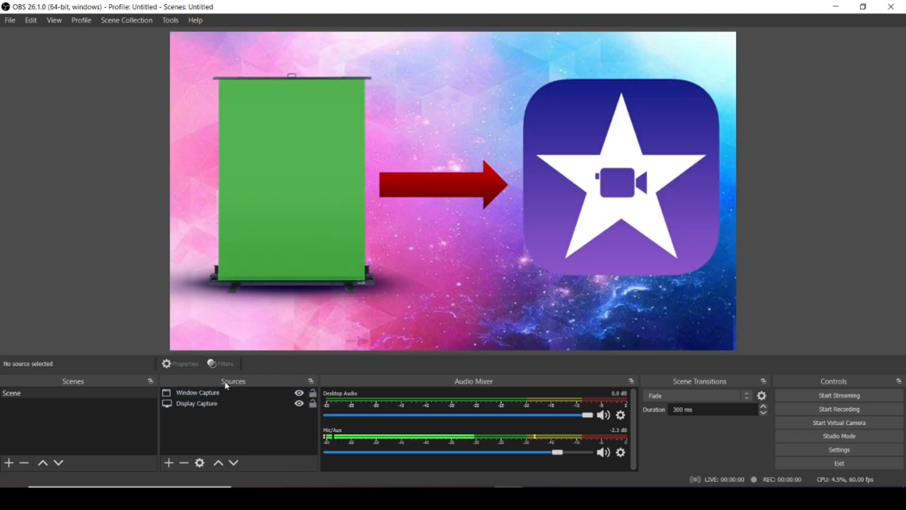
- Add a Chroma Key filter to the Window Capture source, keeping the default filter name and Green as the key colour type
click(201, 397)
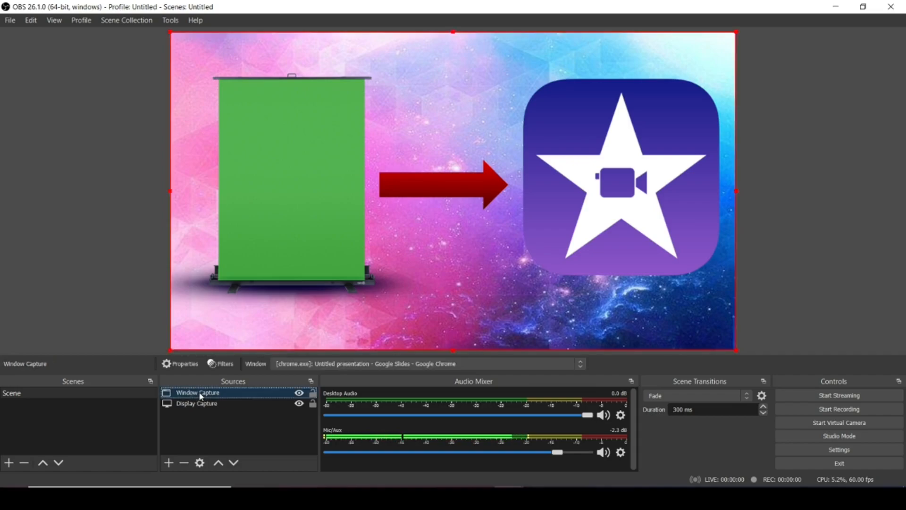
right_click(201, 396)
click(216, 373)
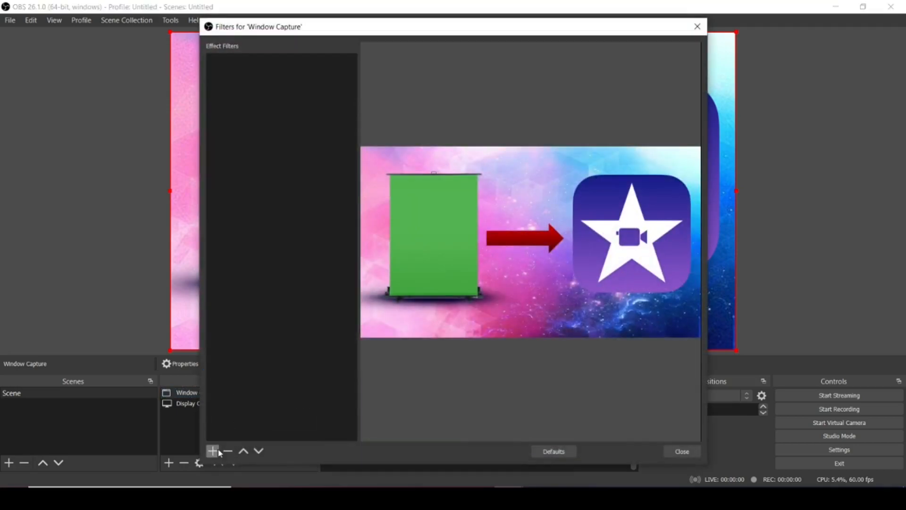
click(213, 451)
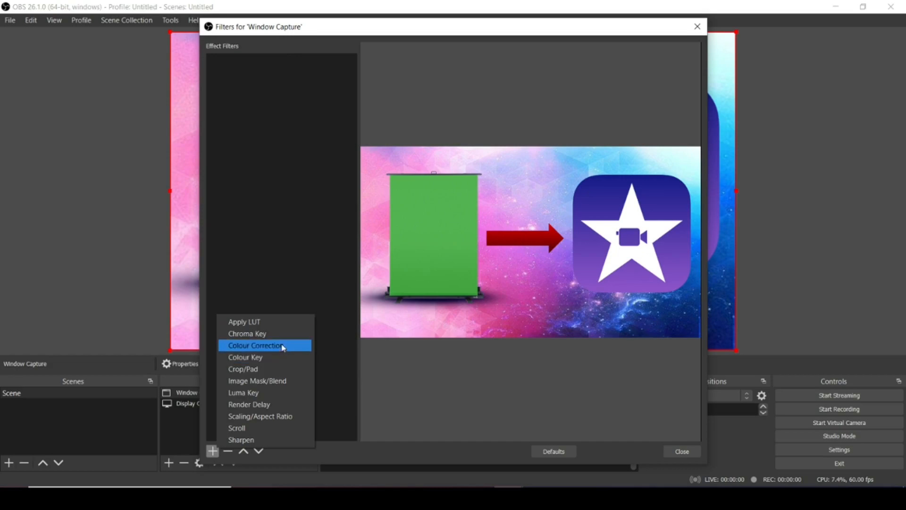
click(271, 334)
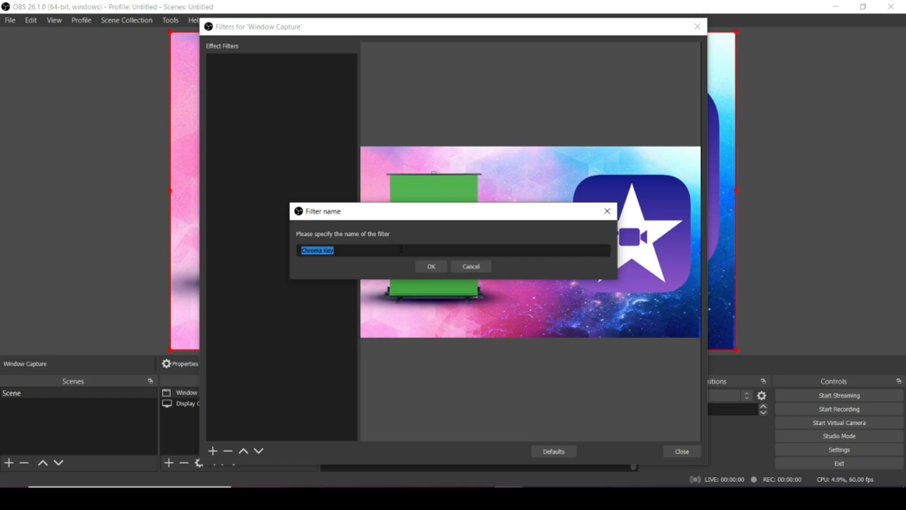
click(426, 266)
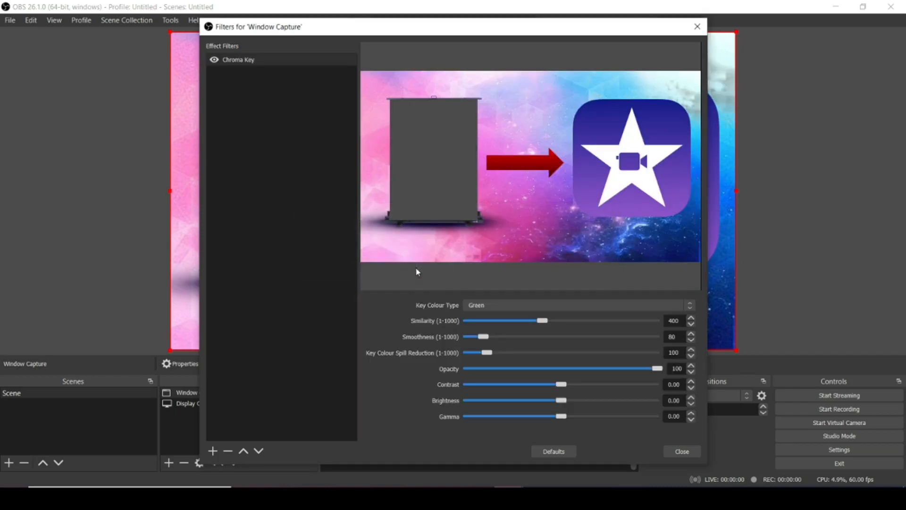
click(489, 306)
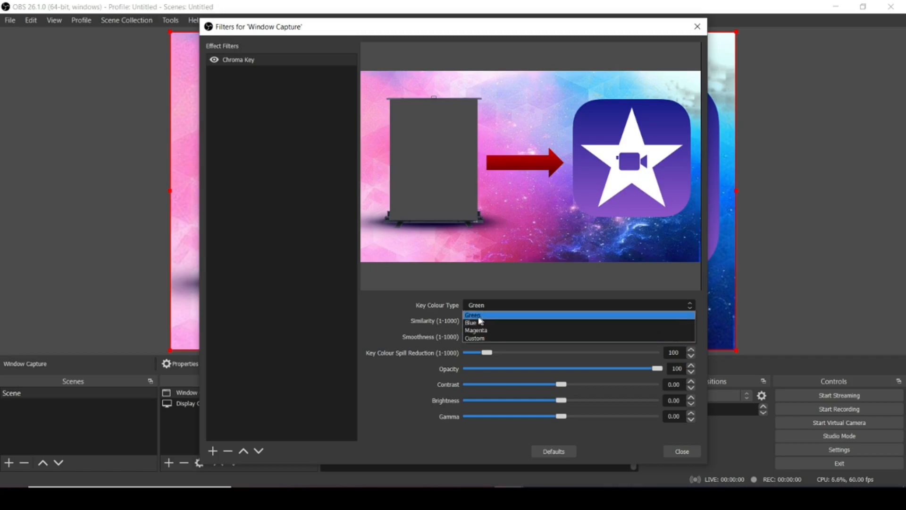
click(403, 319)
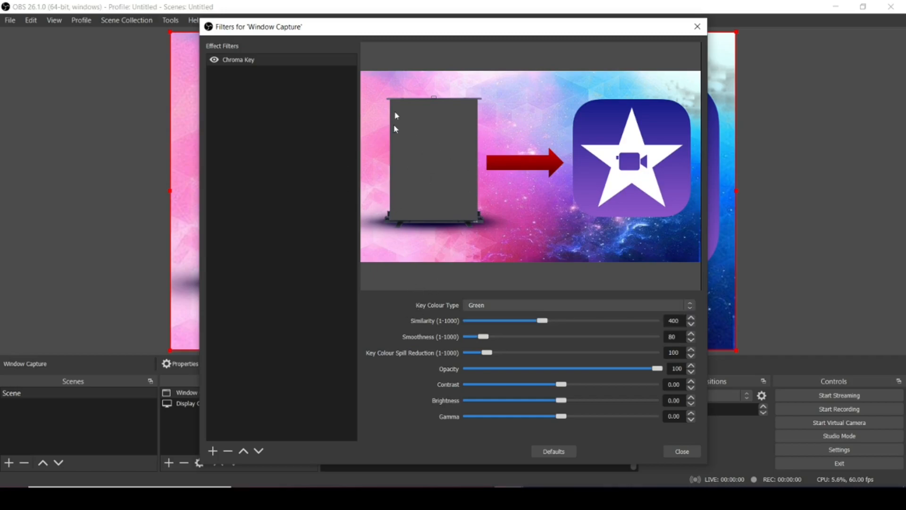
- Move the filter window clear of the preview and hide and reshow the window capture to inspect the keyed-out area
drag(293, 27, 436, 37)
drag(340, 112, 477, 112)
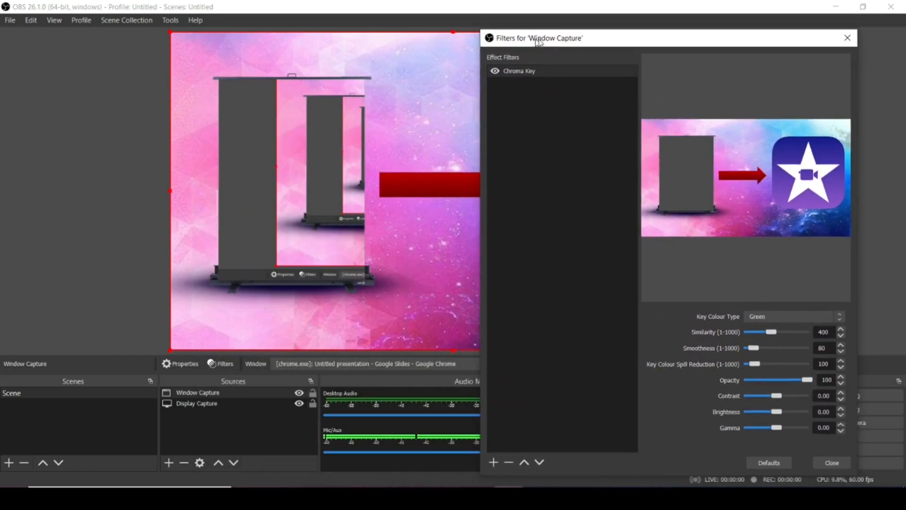
drag(535, 42, 563, 37)
click(299, 392)
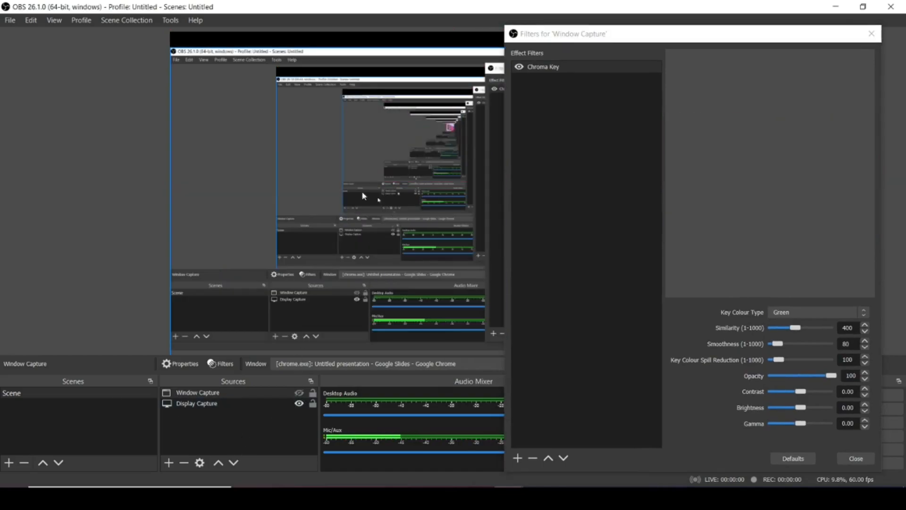
drag(592, 36, 615, 93)
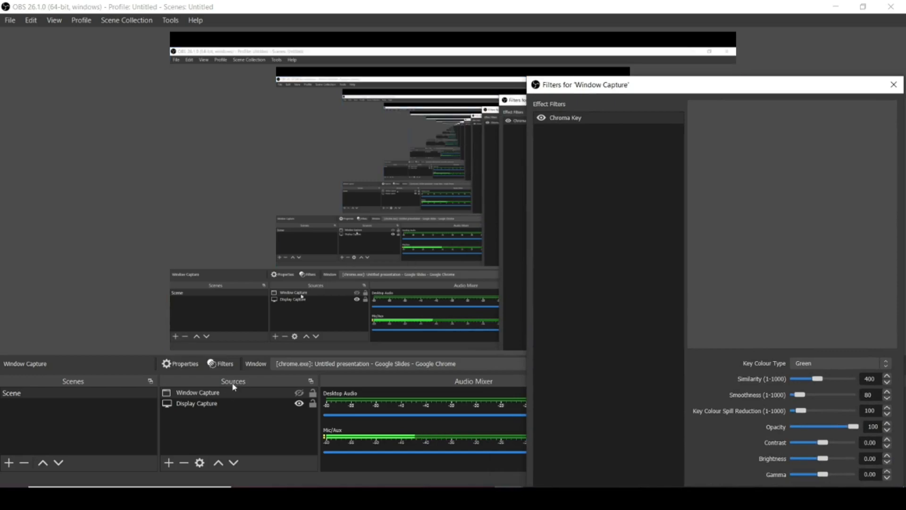
click(299, 392)
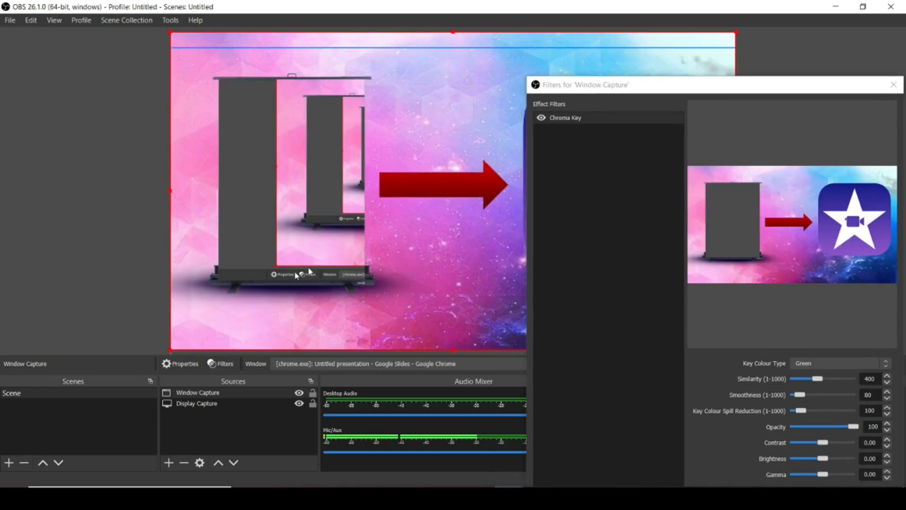
drag(823, 86, 784, 38)
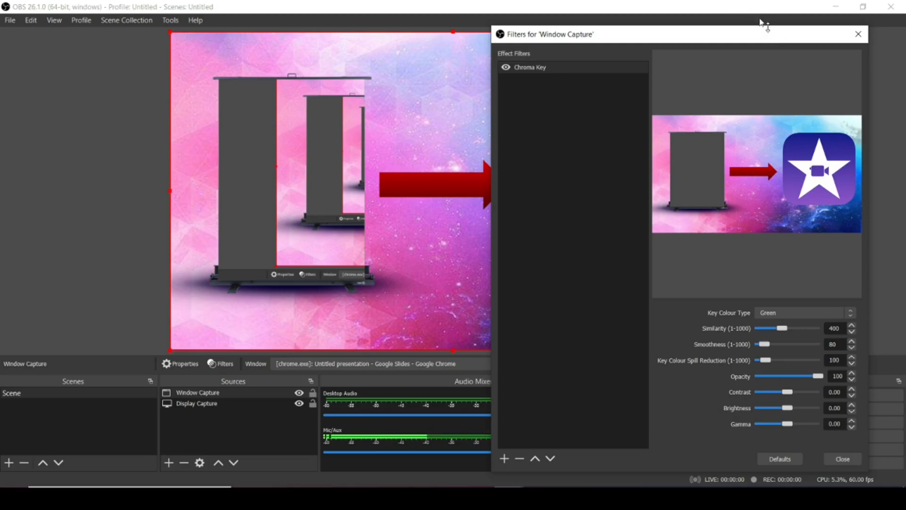
- Set the Chroma Key similarity to 457, smoothness to 1 and key colour spill reduction to 1
click(774, 330)
mouse_move(777, 329)
mouse_down()
mouse_move(826, 331)
mouse_move(789, 337)
mouse_up()
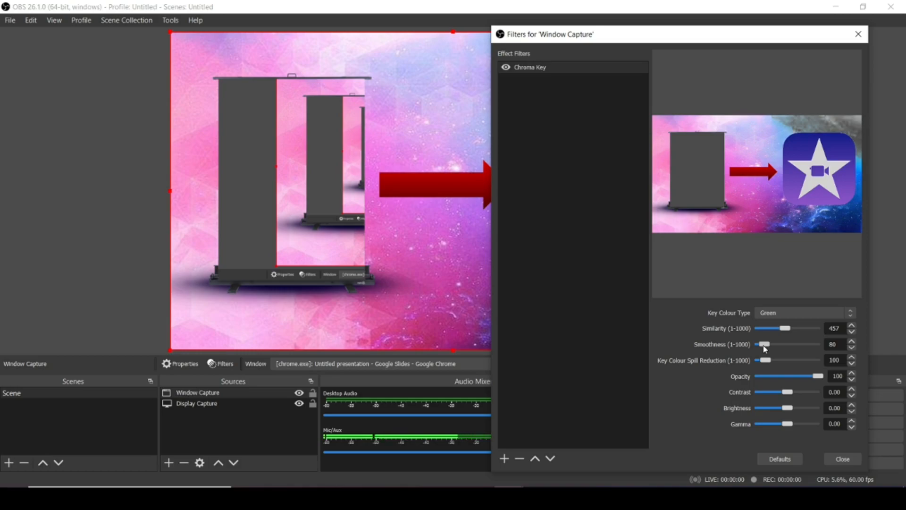
mouse_move(766, 348)
mouse_down()
mouse_move(799, 344)
mouse_move(757, 351)
mouse_up()
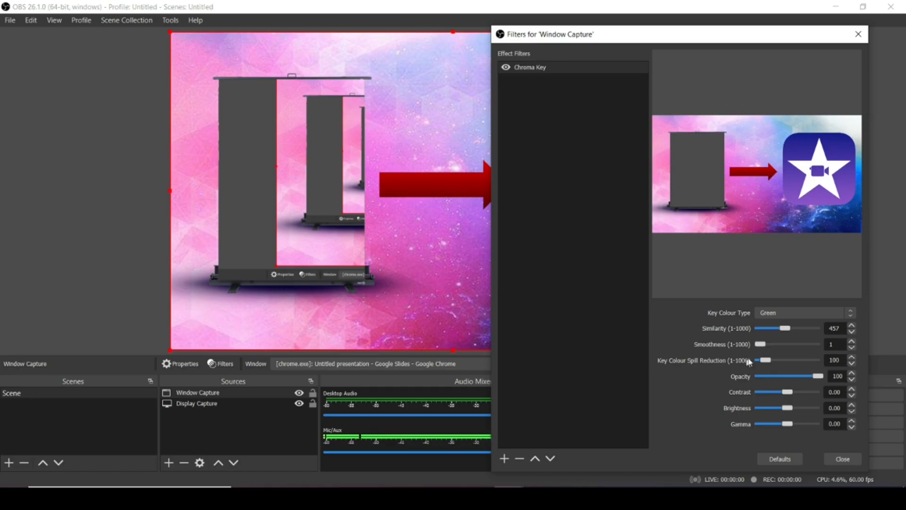
mouse_move(770, 360)
mouse_down()
mouse_move(796, 361)
mouse_move(762, 369)
mouse_up()
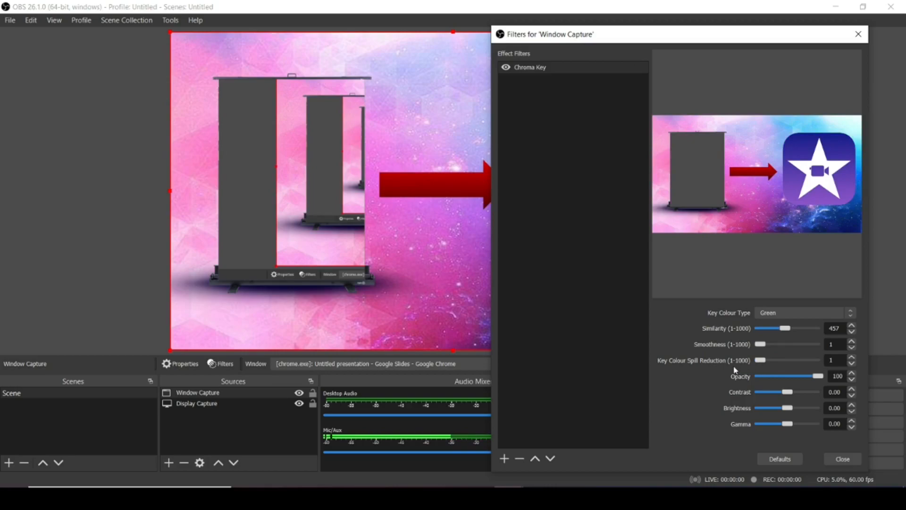
drag(760, 361, 758, 362)
- Set the Chroma Key opacity to 100, contrast to 0.03, brightness to 0.10 and gamma to -1.00, and close the filter window
mouse_move(821, 378)
mouse_down()
mouse_move(763, 378)
mouse_move(825, 384)
mouse_up()
drag(787, 392, 725, 424)
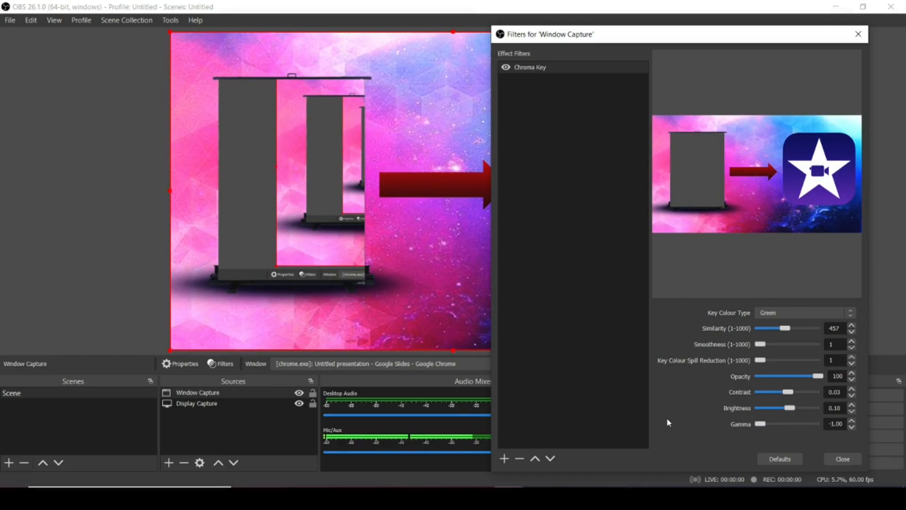
drag(760, 423, 717, 433)
click(842, 459)
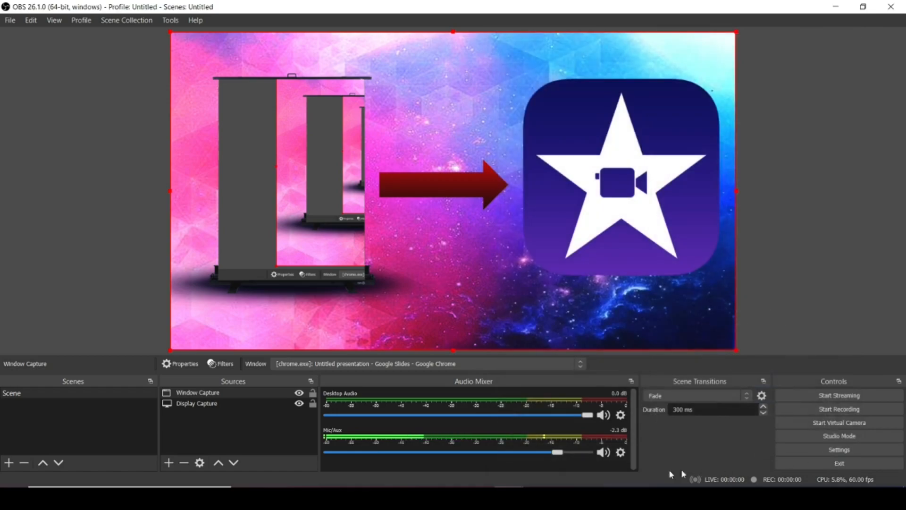